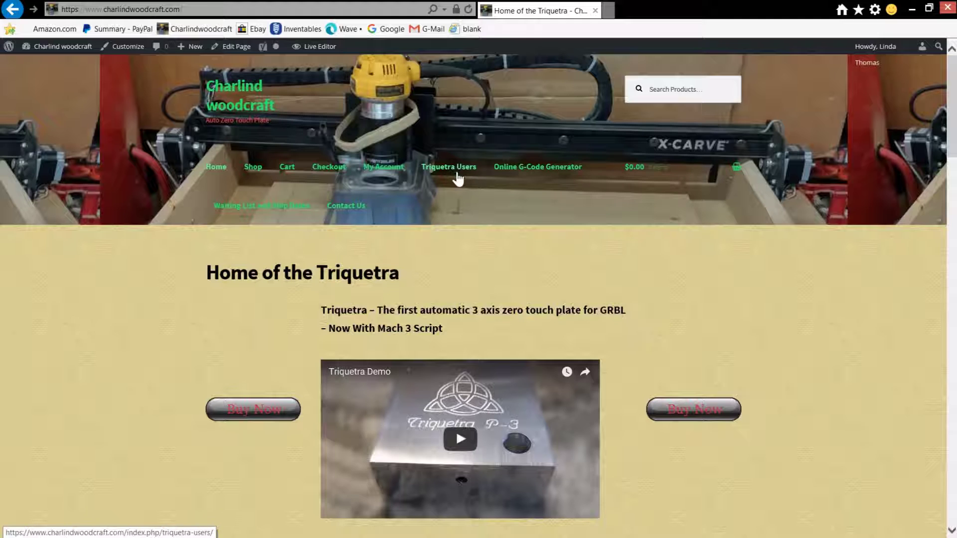
Open the Online G-Code Generator page and scroll to the embedded workbook's Cover sheet.
click(534, 171)
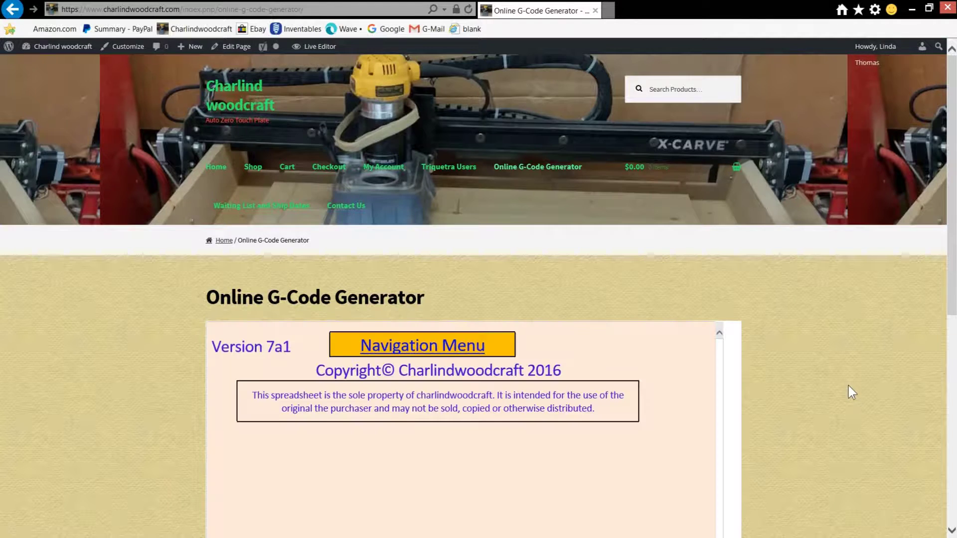
scroll(847, 388, down, 4)
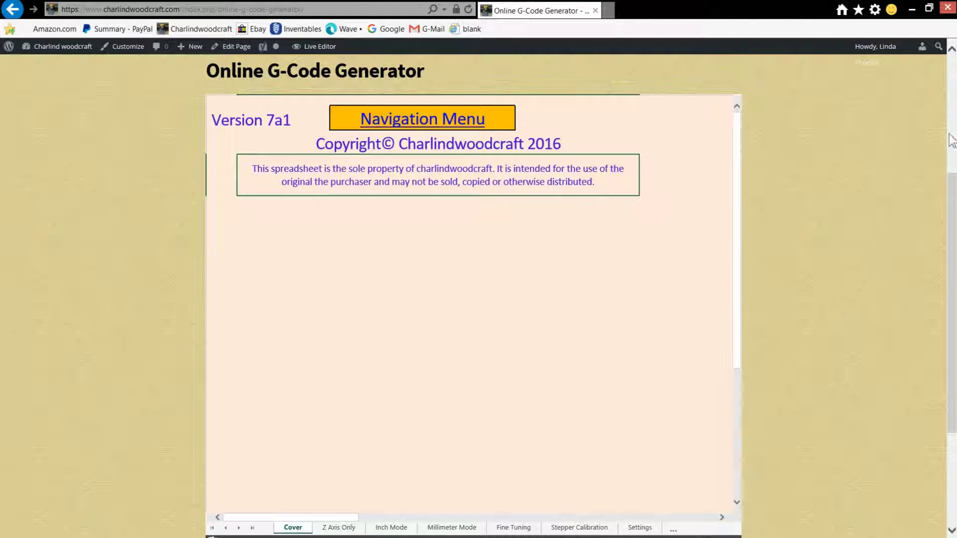
click(953, 149)
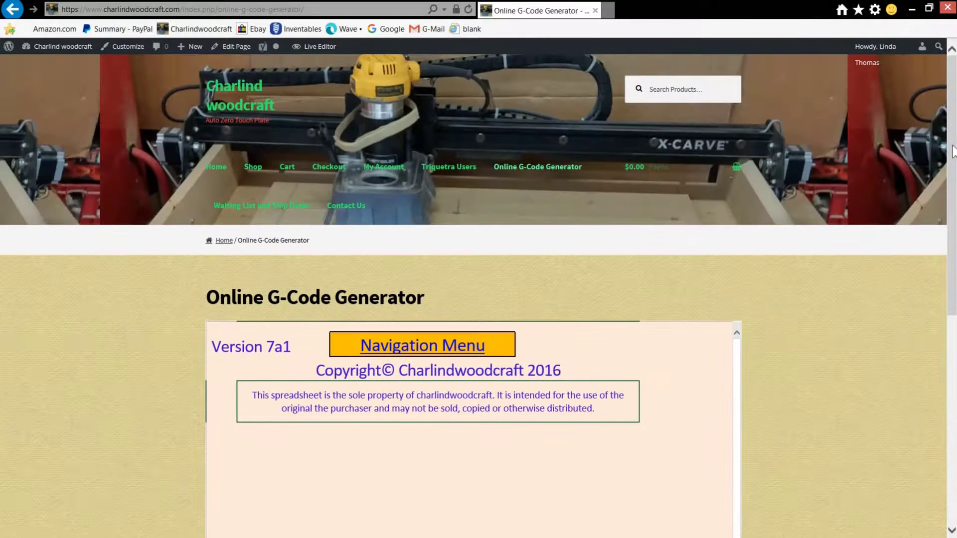
scroll(817, 369, down, 1)
scroll(821, 378, down, 1)
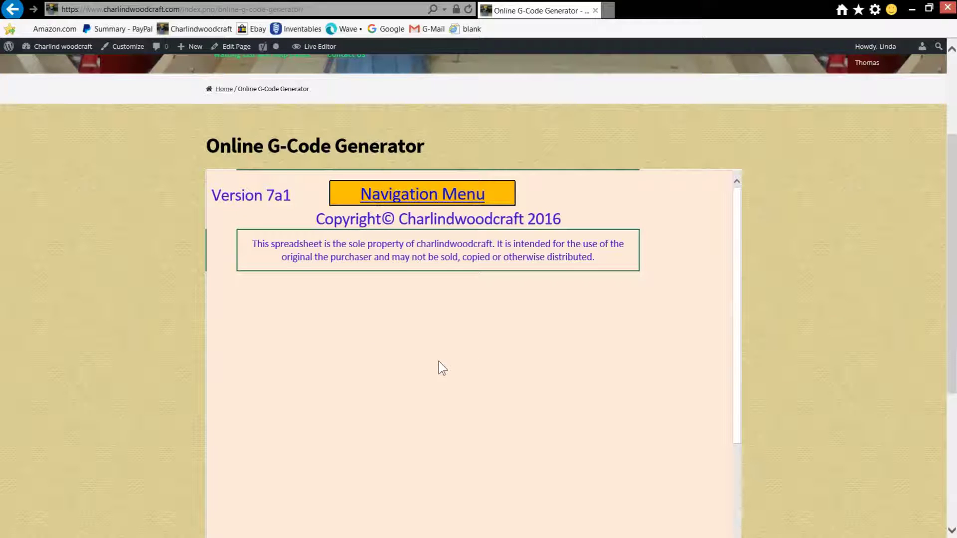
scroll(438, 361, down, 3)
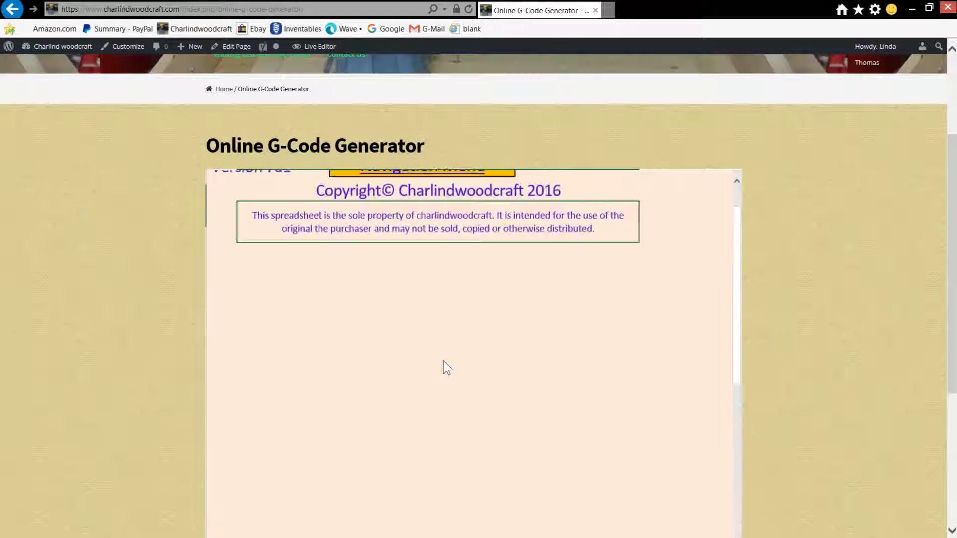
scroll(443, 360, up, 5)
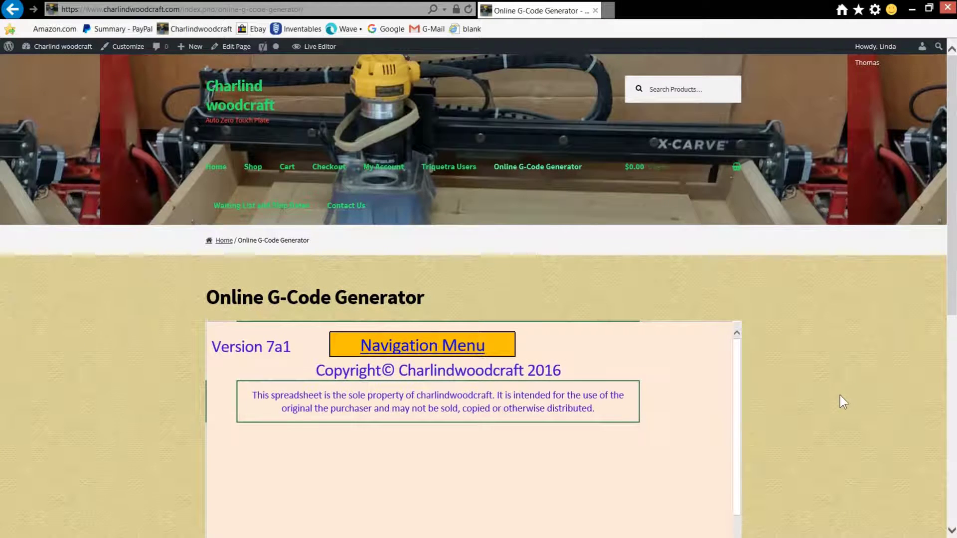
scroll(840, 395, down, 3)
scroll(839, 396, down, 2)
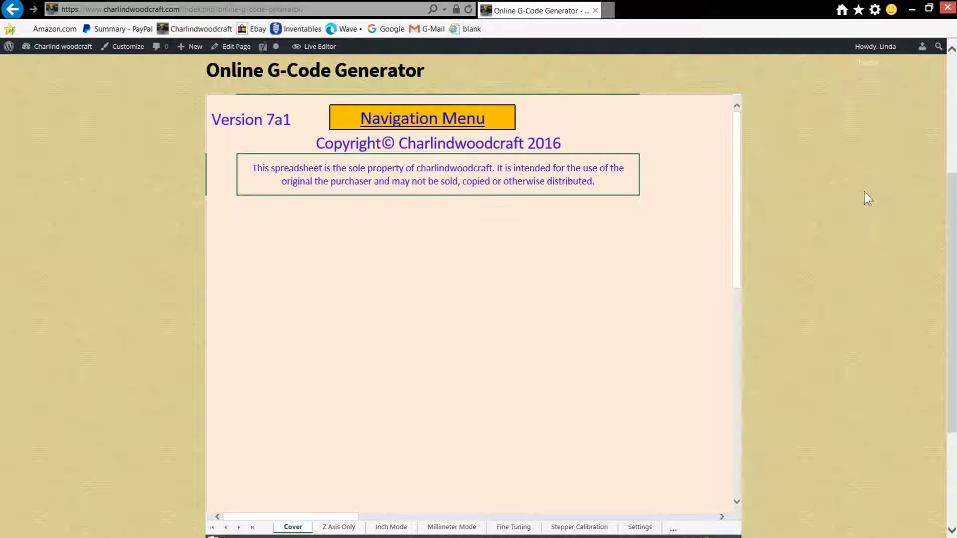
Go through the Navigation Menu to the Settings Page sheet.
click(421, 124)
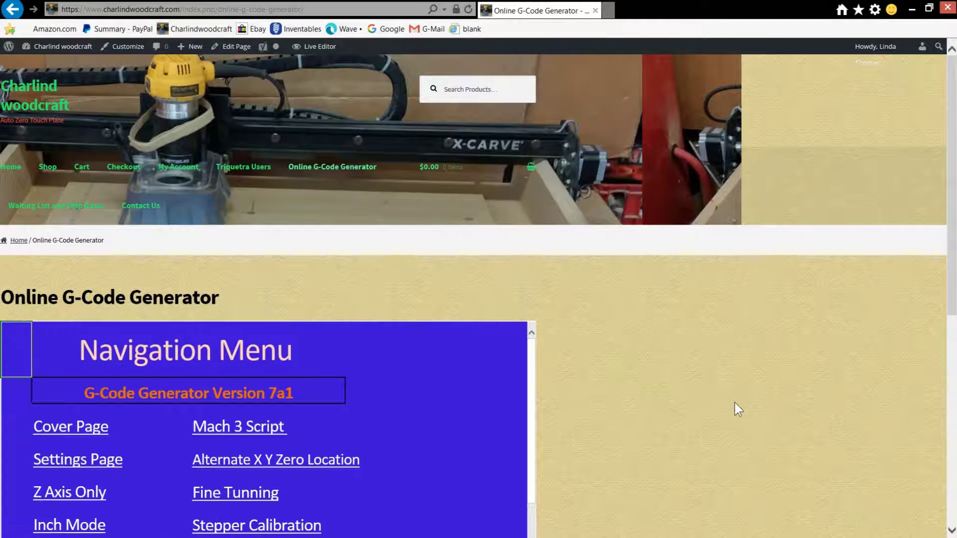
scroll(734, 403, down, 3)
scroll(735, 403, down, 2)
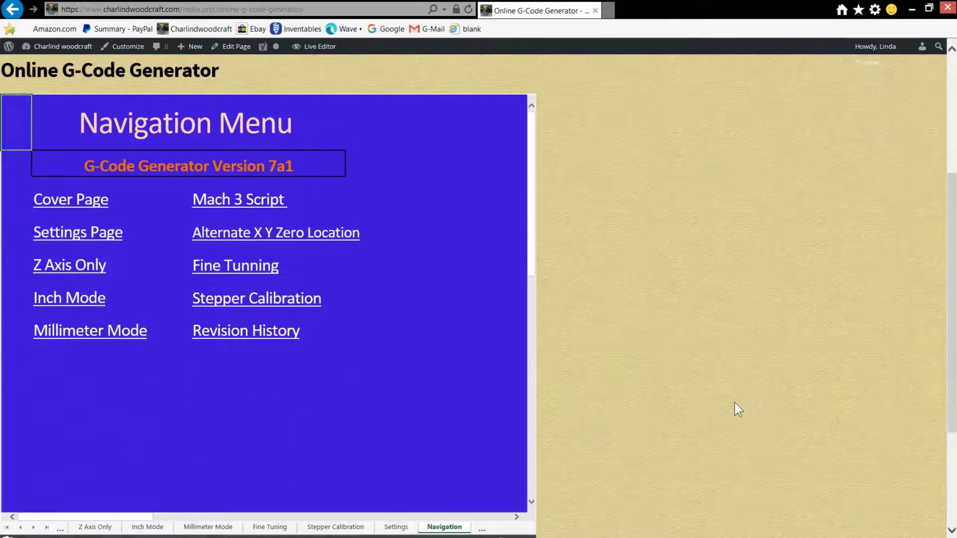
click(79, 237)
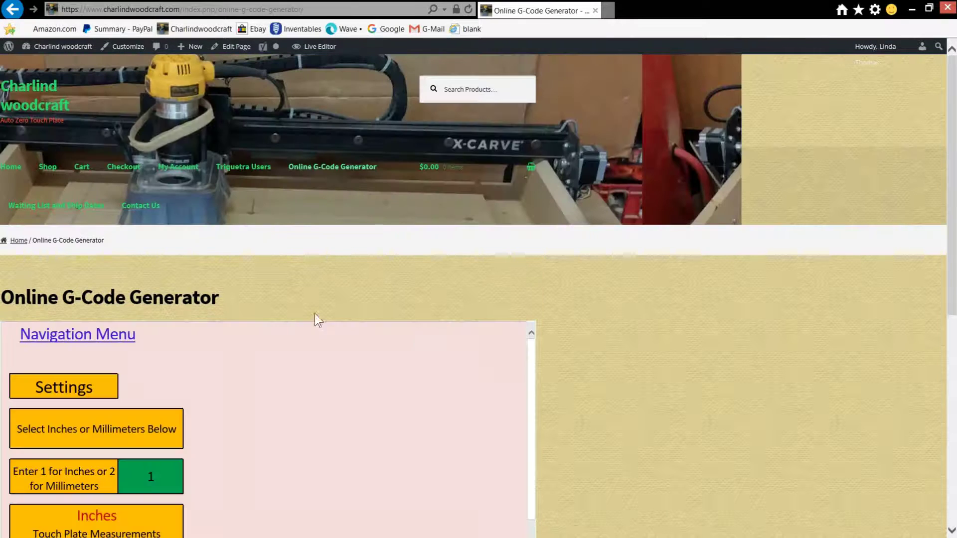
scroll(653, 379, down, 4)
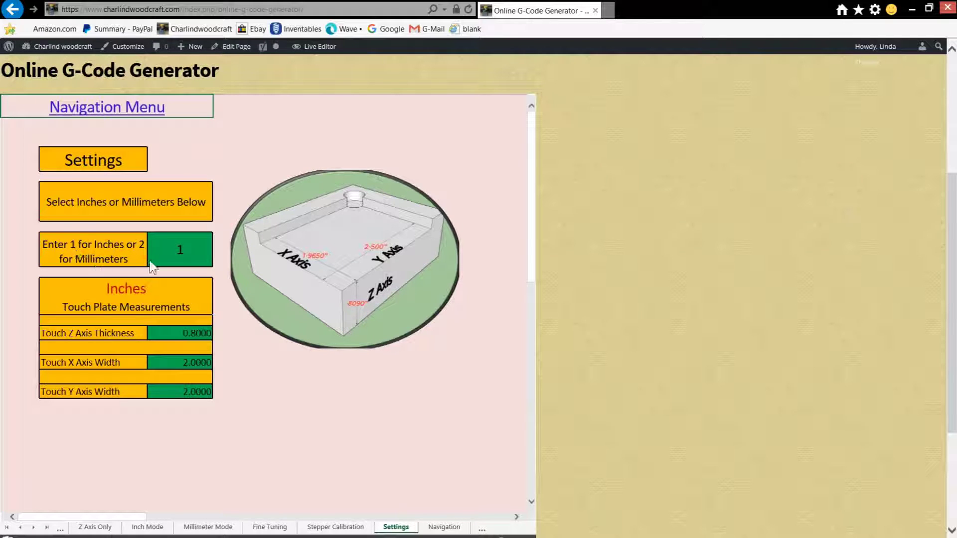
Set the units cell to 2 for millimetres, then back to 1 for inches.
click(179, 249)
key(Delete)
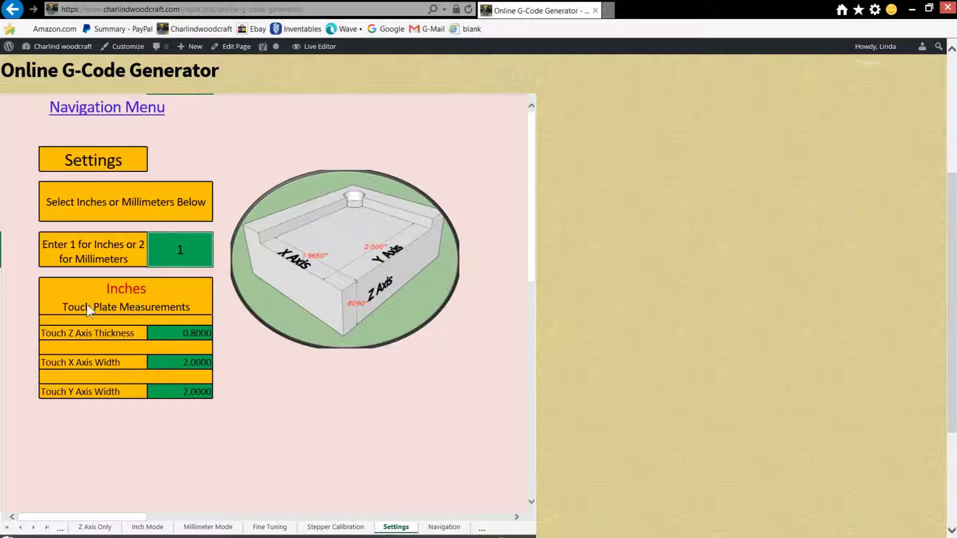
click(183, 255)
text(2)
key(Return)
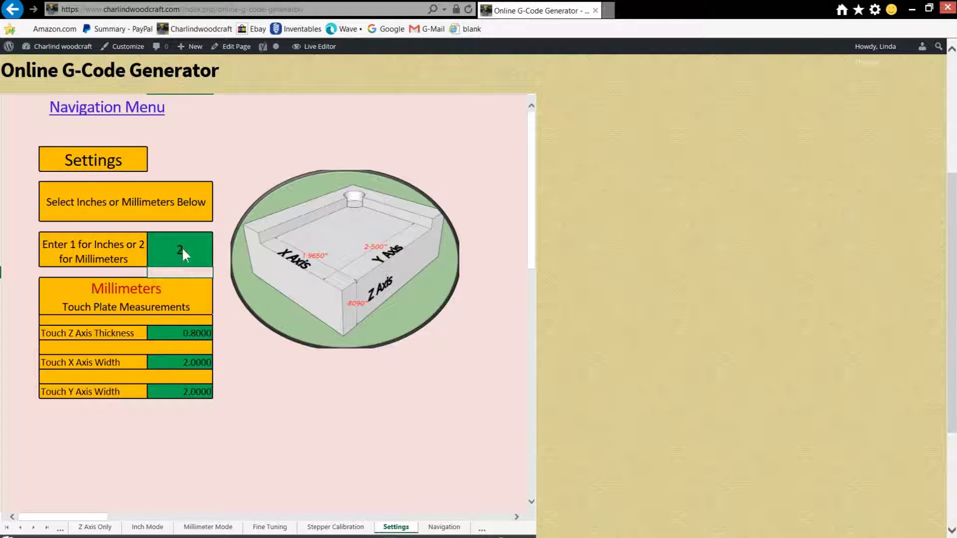
click(182, 246)
text(1)
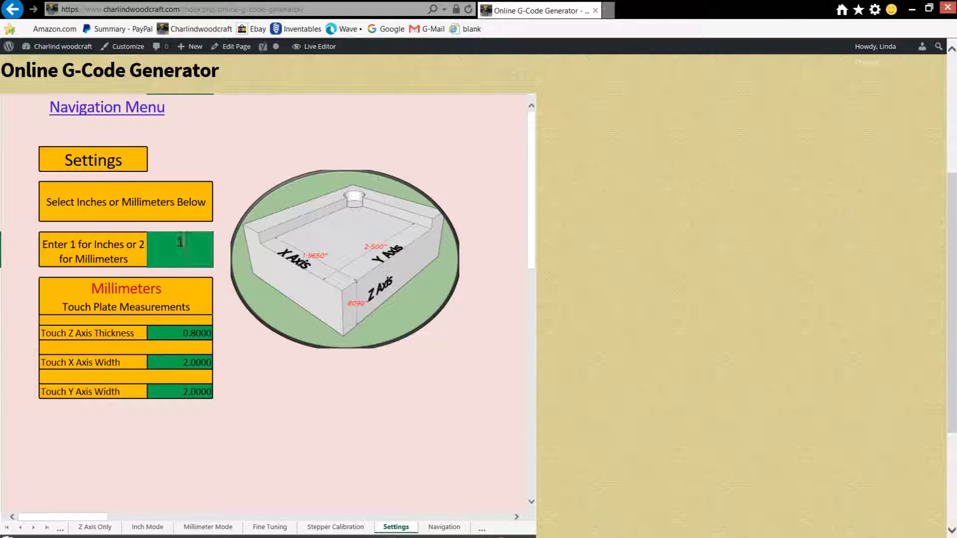
key(Return)
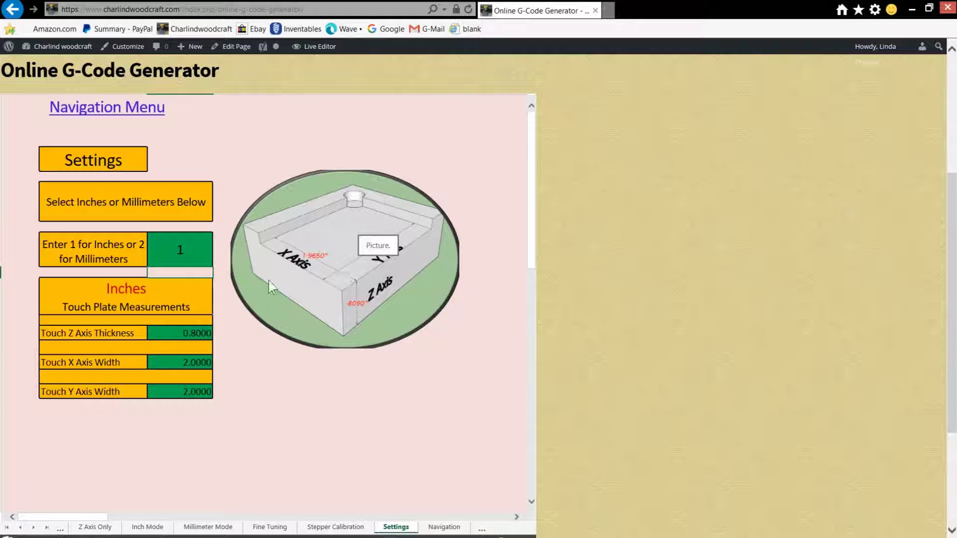
click(186, 337)
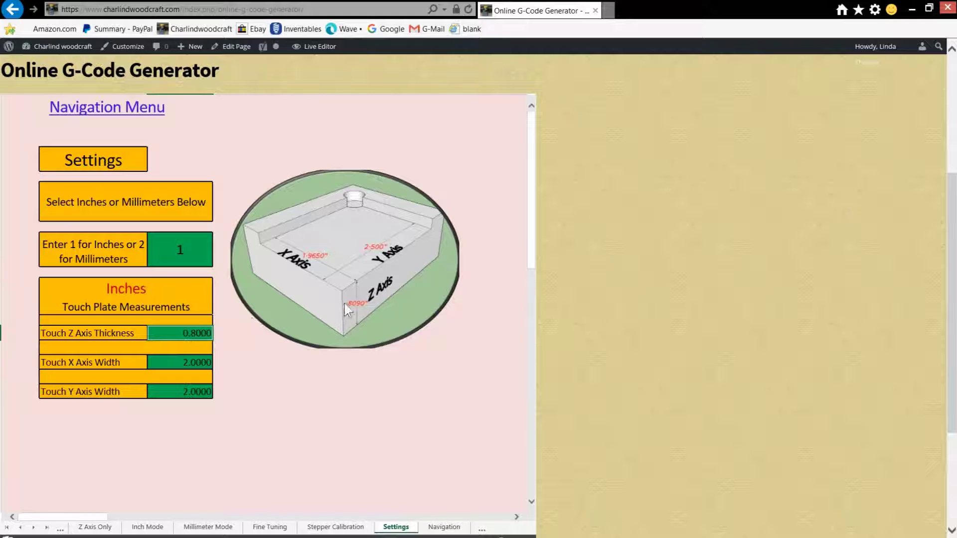
click(177, 364)
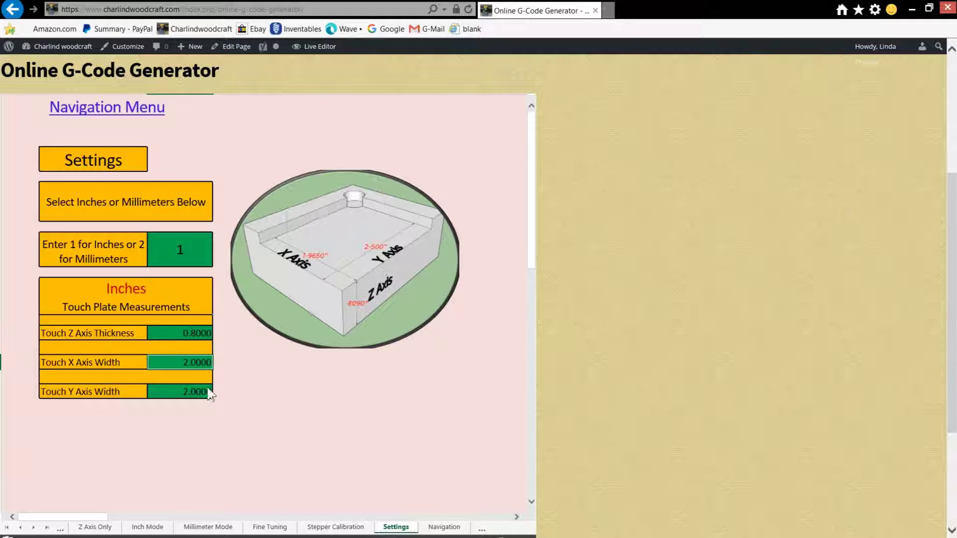
click(203, 393)
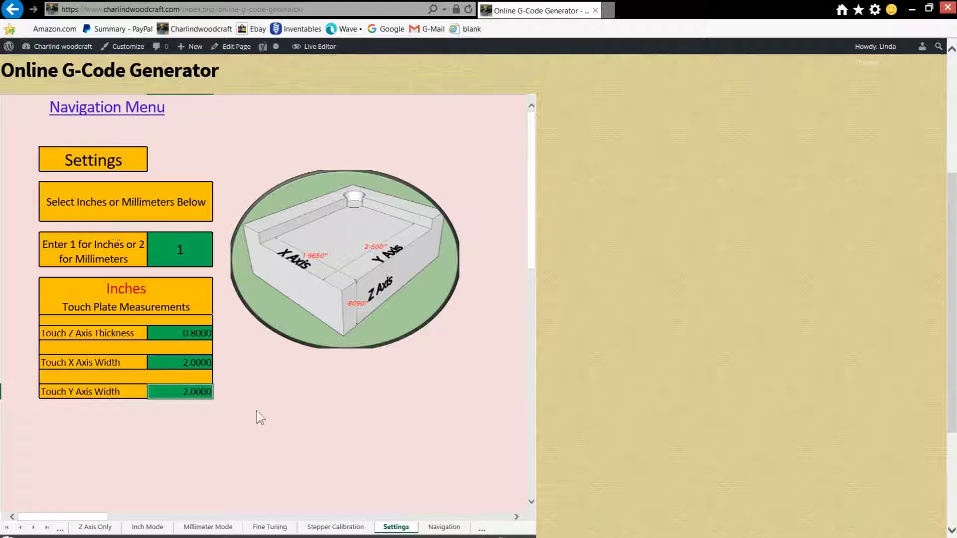
Switch via the Navigation Menu to the Inch Mode sheet and zoom in to read its instructions.
click(112, 112)
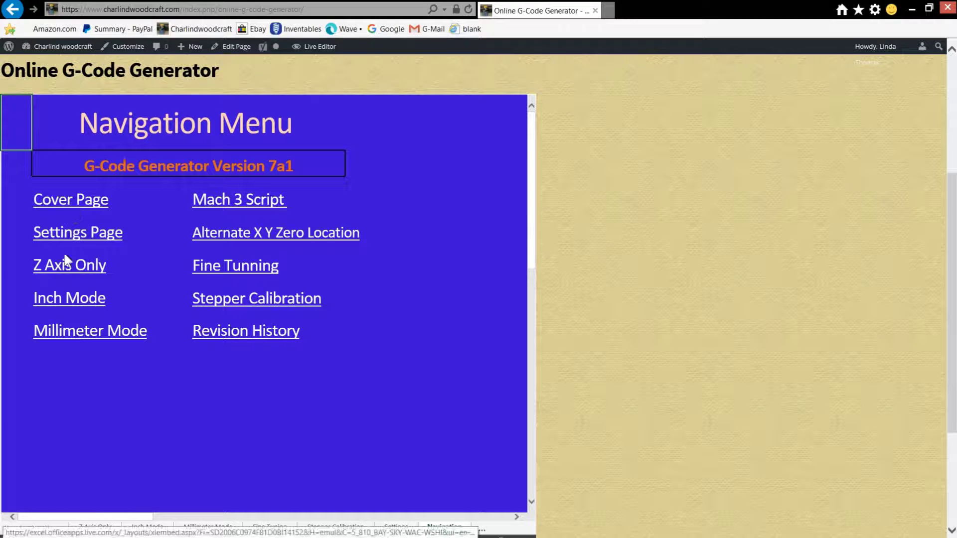
click(68, 304)
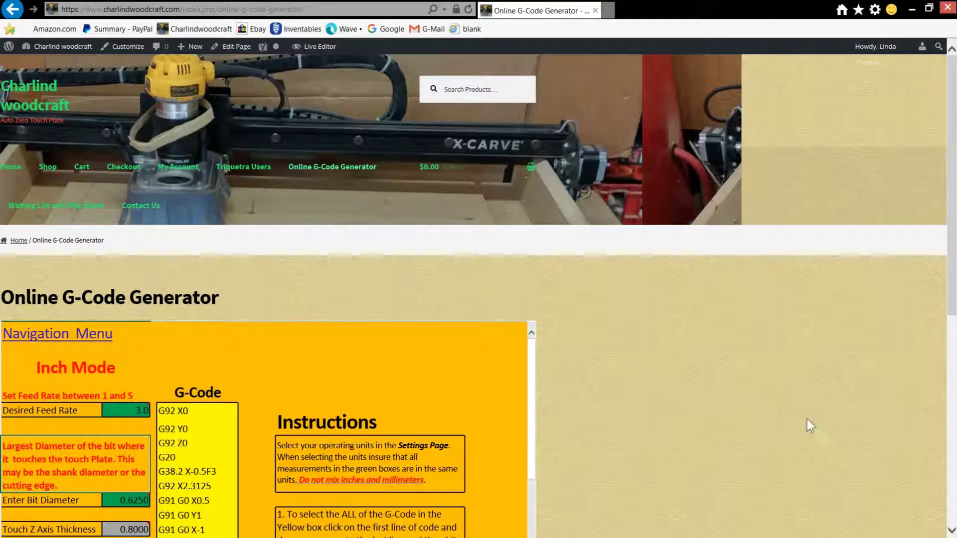
scroll(666, 391, down, 3)
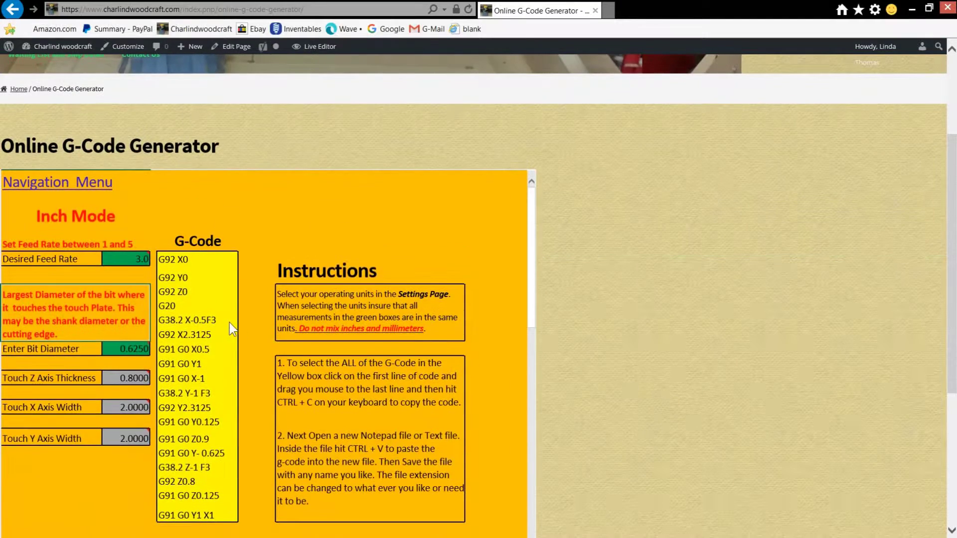
scroll(229, 325, down, 5)
scroll(227, 334, up, 5)
scroll(611, 340, down, 2)
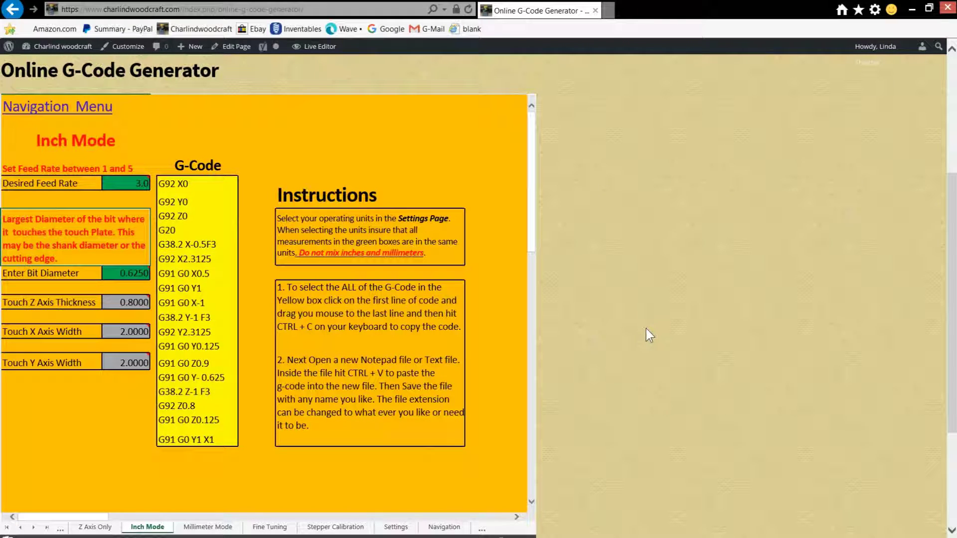
key(ctrl+plus)
key(ctrl+plus)
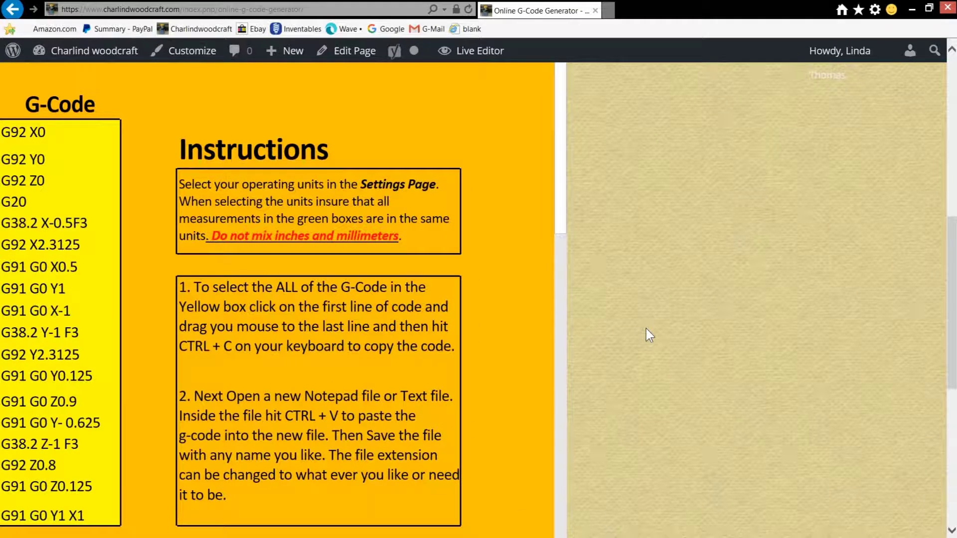
key(ctrl+plus)
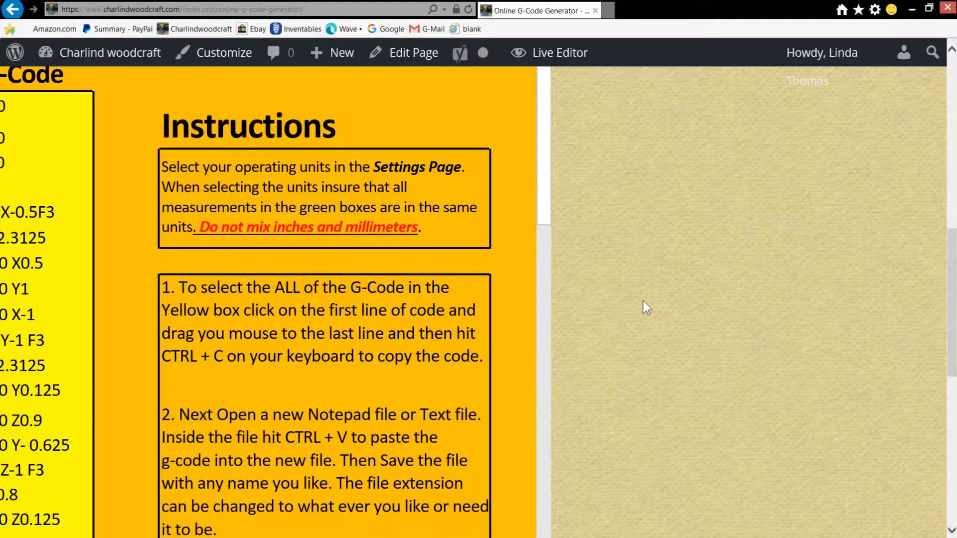
key(ctrl+minus)
key(ctrl+minus)
key(ctrl+minus)
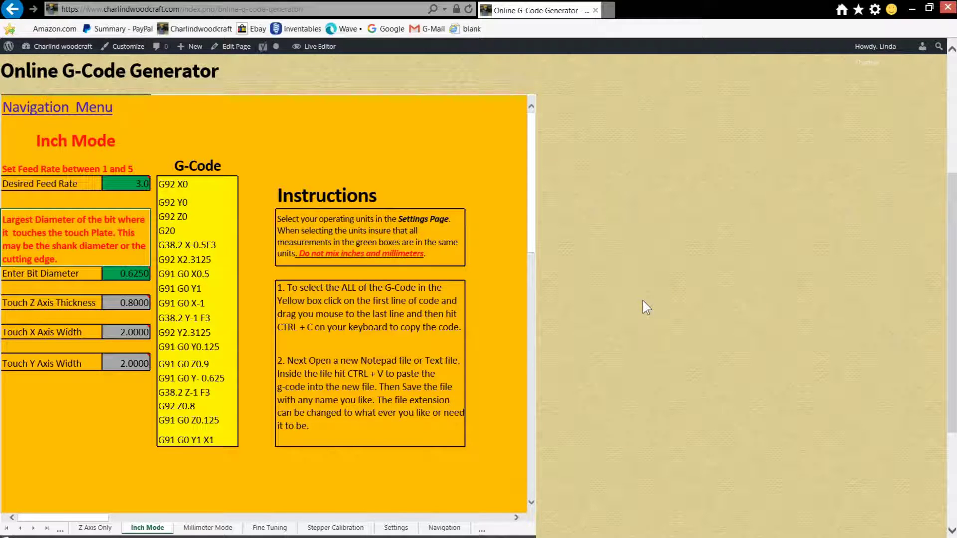
key(ctrl+minus)
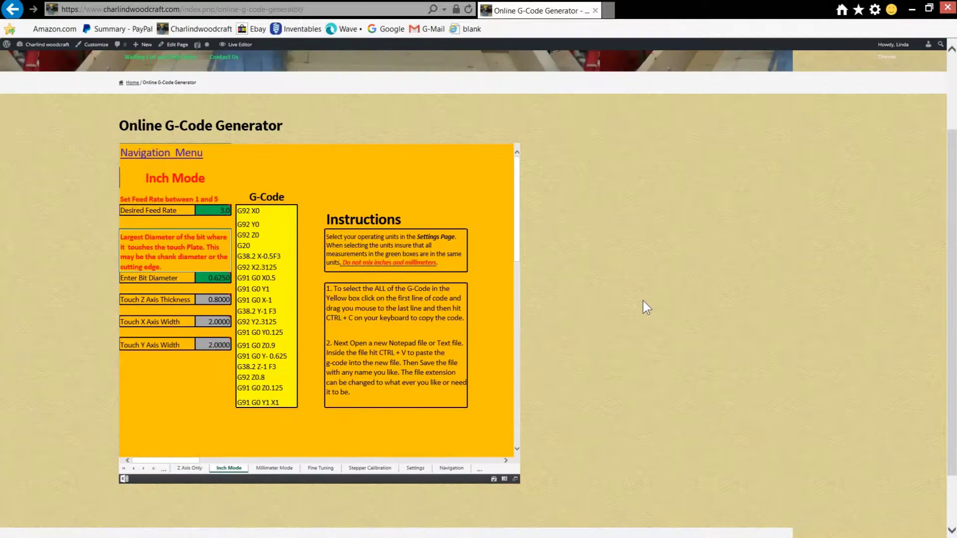
Change the Desired Feed Rate from 3.0 to 5 so probe lines use F5.
key(ctrl+plus)
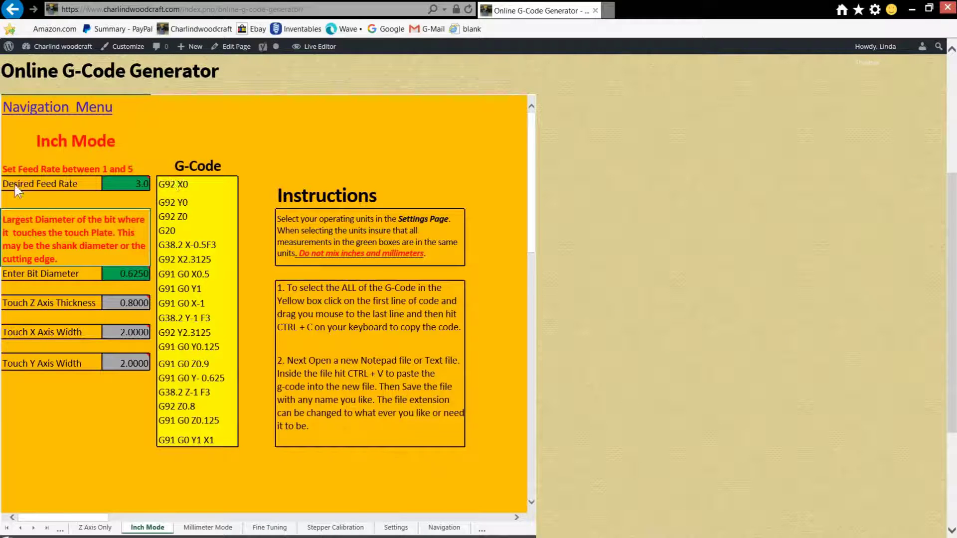
click(125, 183)
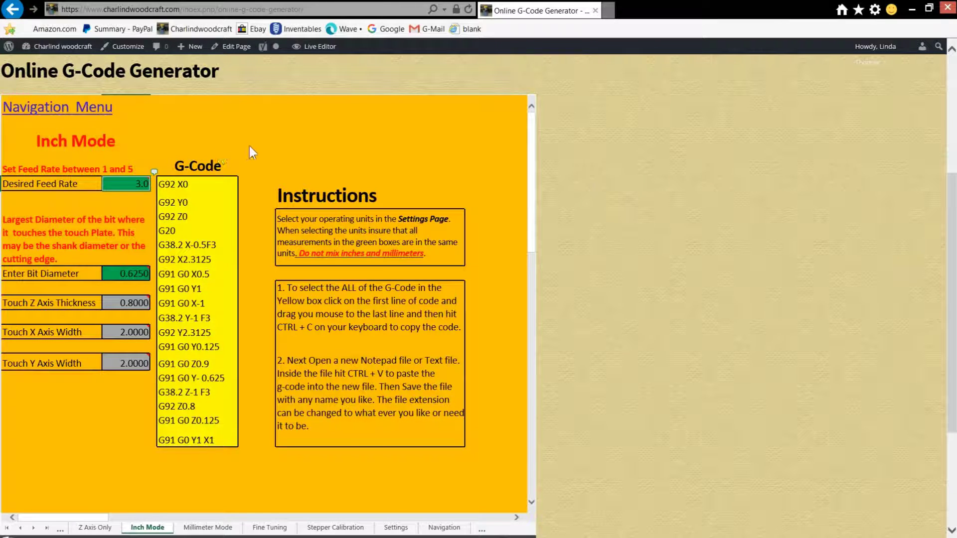
key(Delete)
text(5)
key(Return)
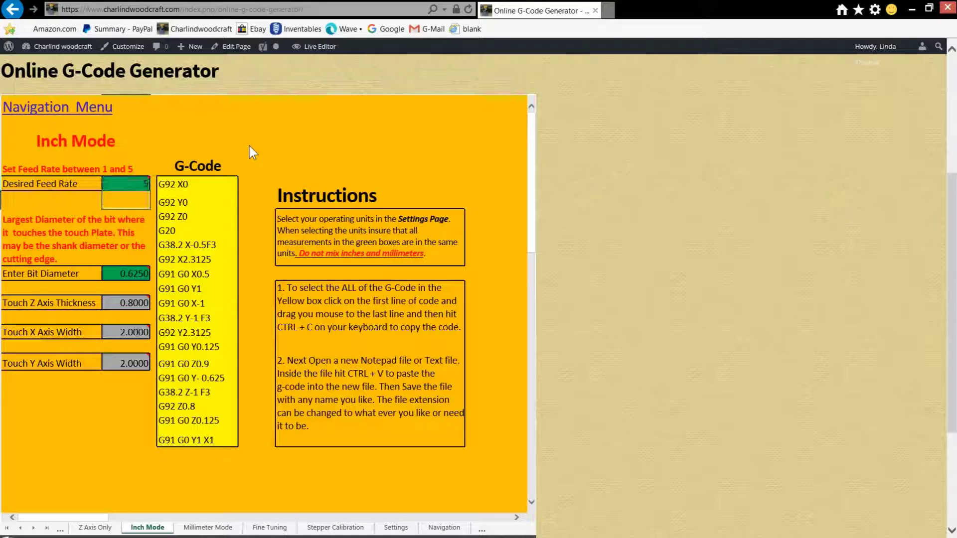
click(122, 184)
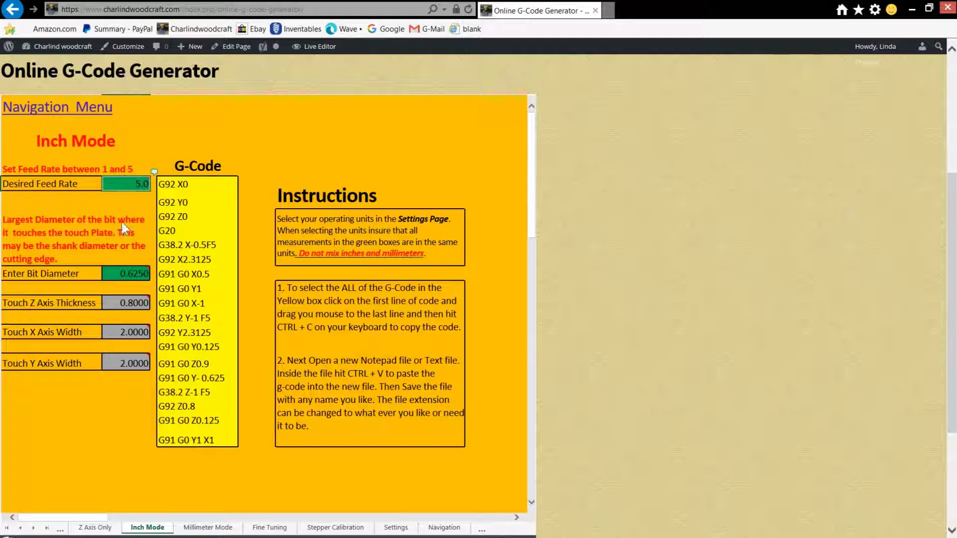
Enter .125 as the bit diameter, giving G-code offsets X2.0625 and Y2.0625.
click(122, 274)
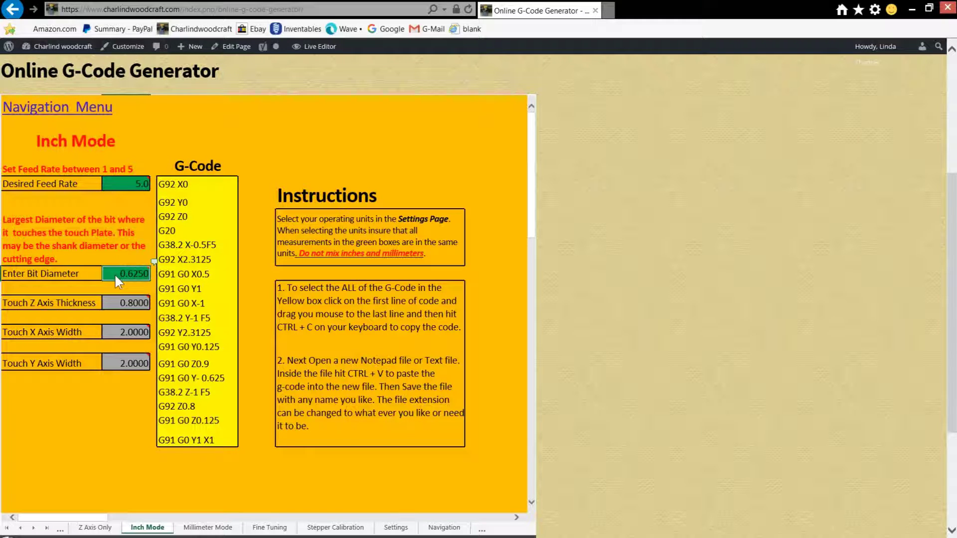
text(.125)
key(Return)
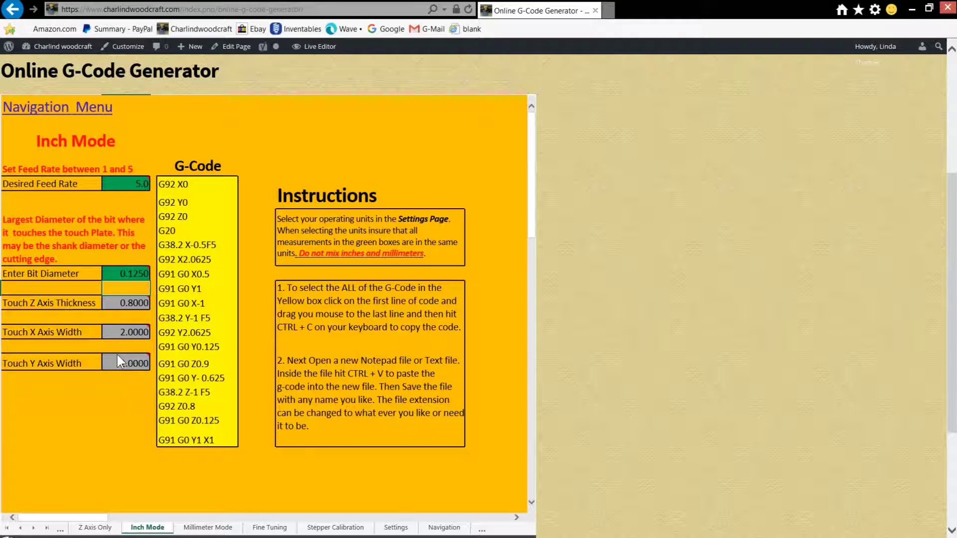
click(116, 272)
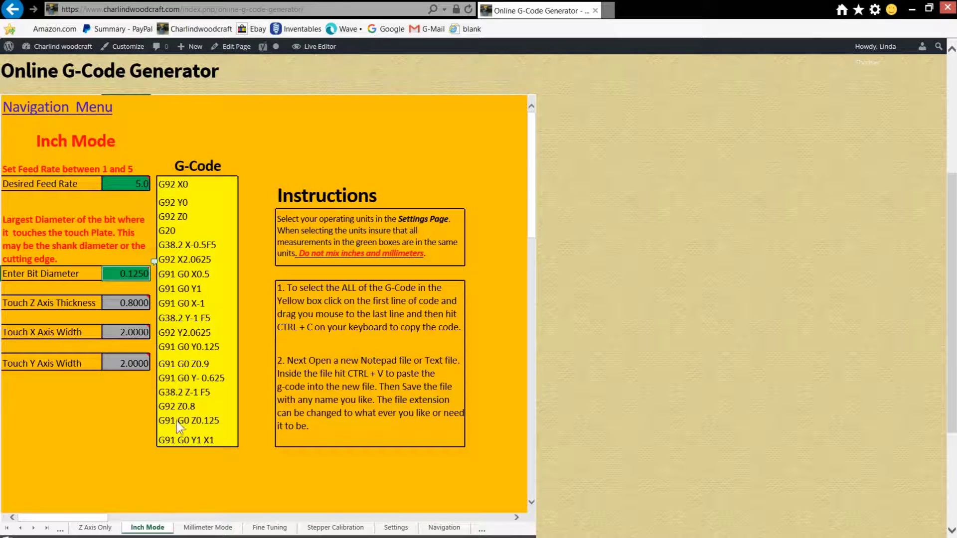
Select the G-code cells from G92 X0 down to G91 G0 Y1 X1 and copy them.
click(180, 440)
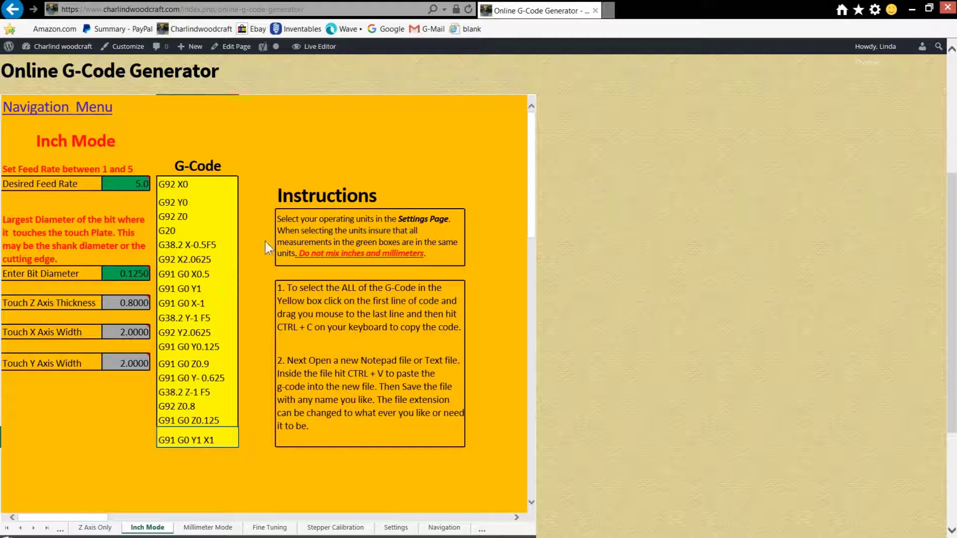
shift+click(181, 187)
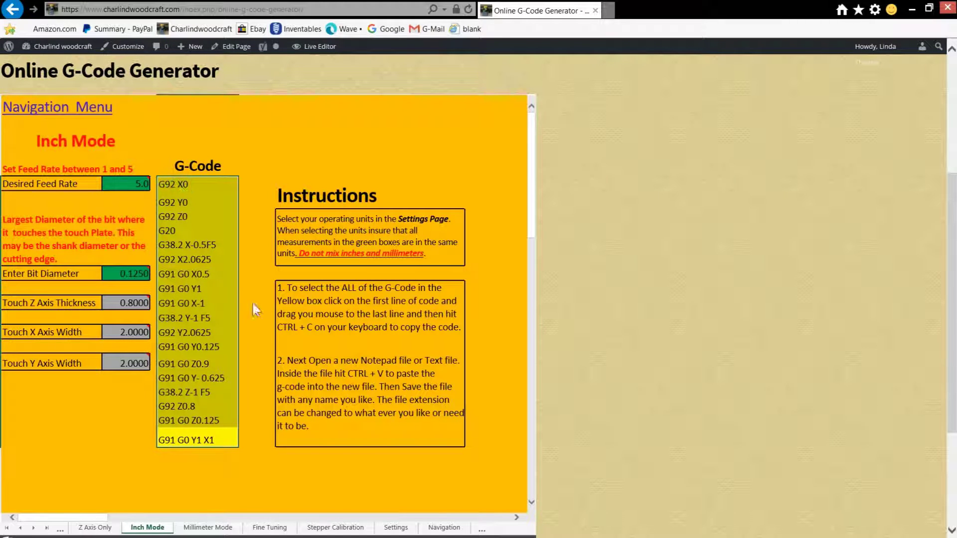
click(256, 317)
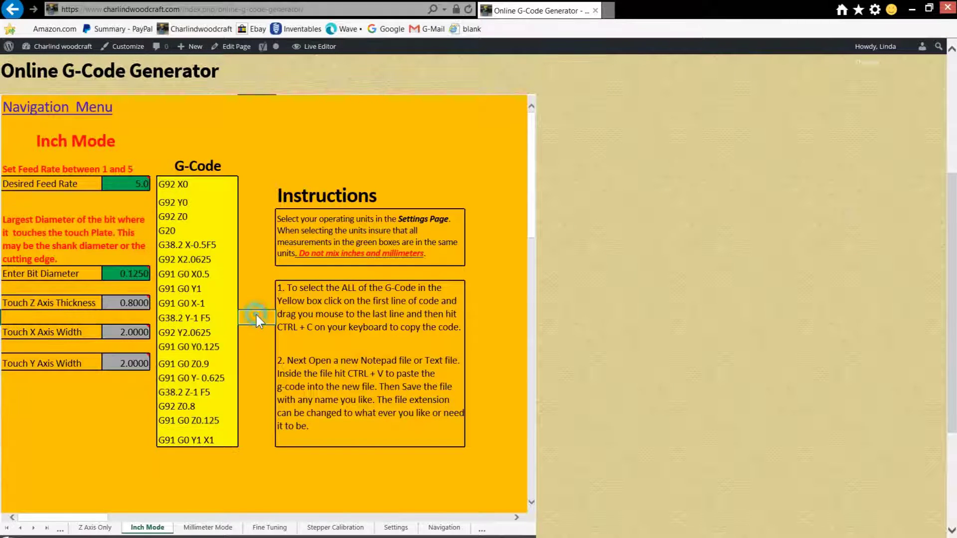
click(175, 441)
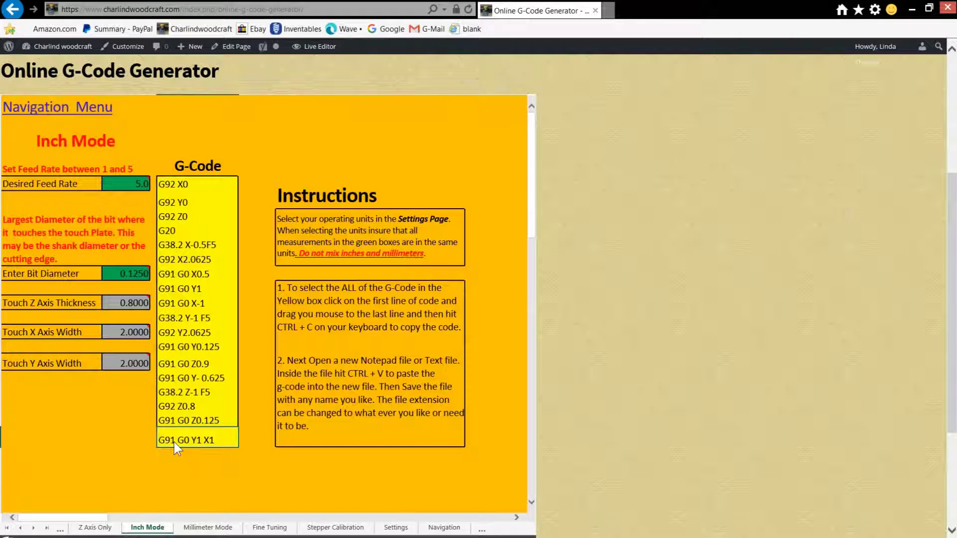
key(shift+Up)
key(shift+Up)
key(shift+Up)
key(shift+Up)
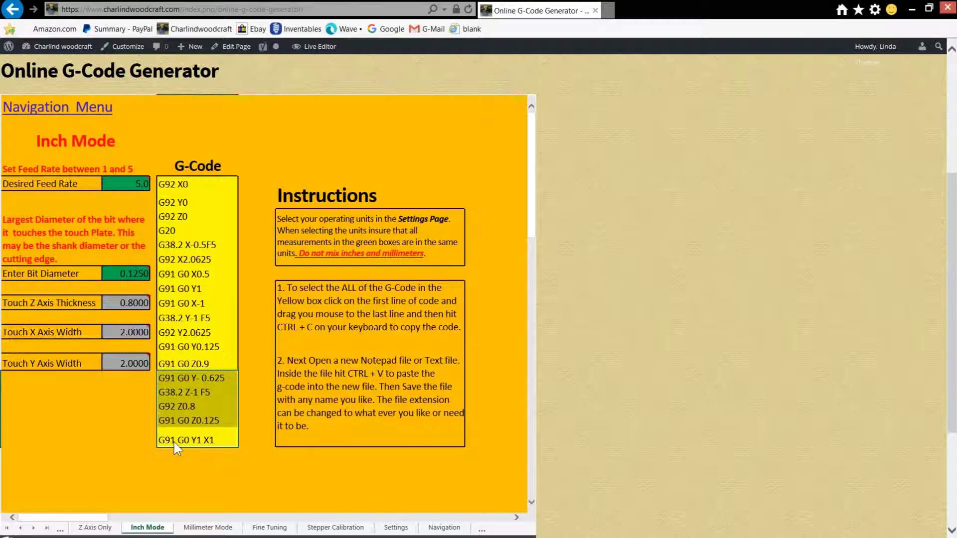
key(shift+Up)
key(shift+Up)
key(shift+Up)
key(shift+Up)
key(shift+Up)
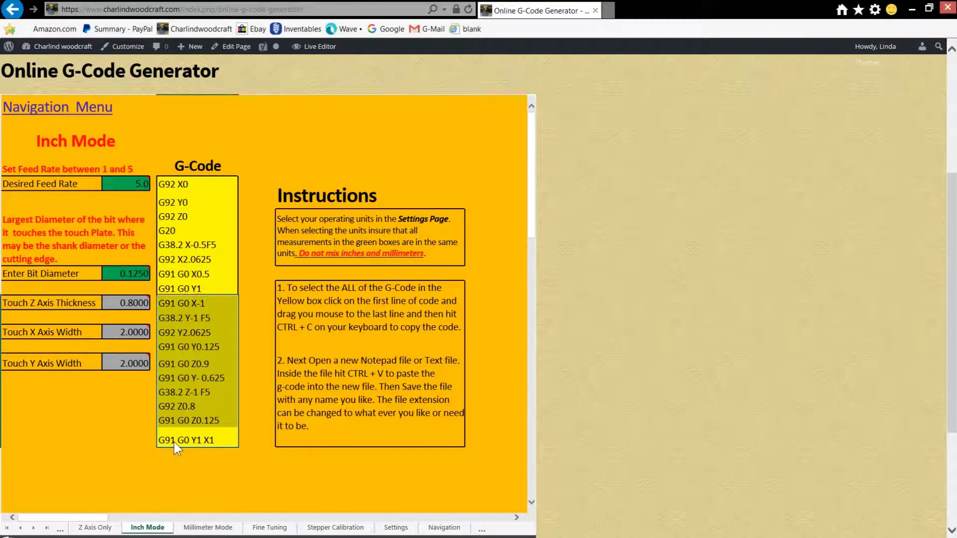
key(shift+Up)
key(shift+Up)
key(shift+Up)
key(shift+Up)
key(shift+Up)
key(shift+Up)
key(shift+Up)
key(shift+Up)
key(shift+Up)
key(shift+Up)
key(shift+Up)
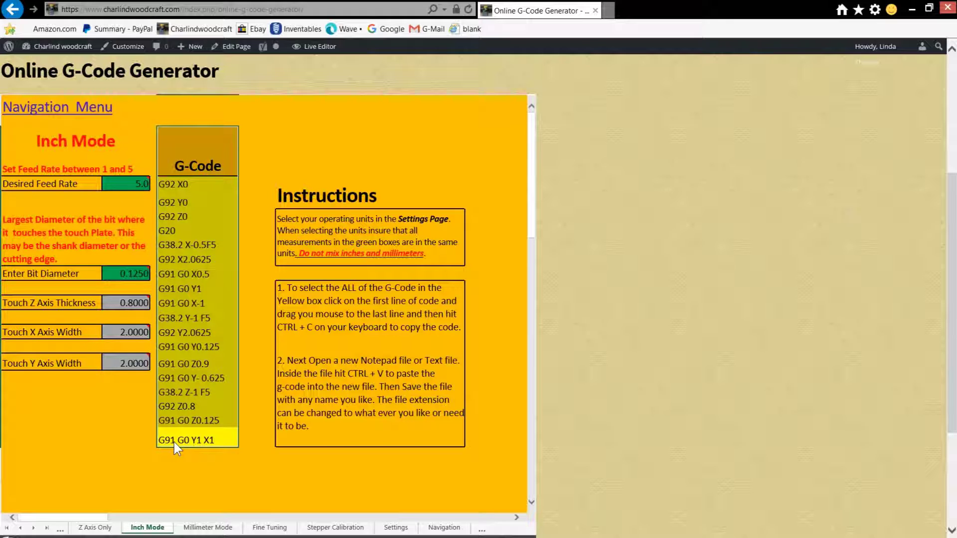
key(shift+Down)
key(shift+Down)
key(shift+Down)
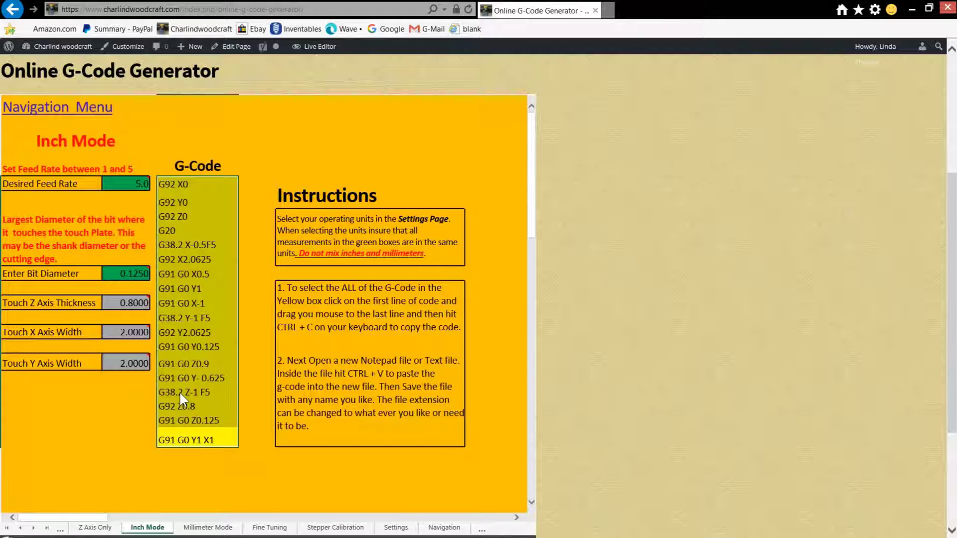
key(ctrl+c)
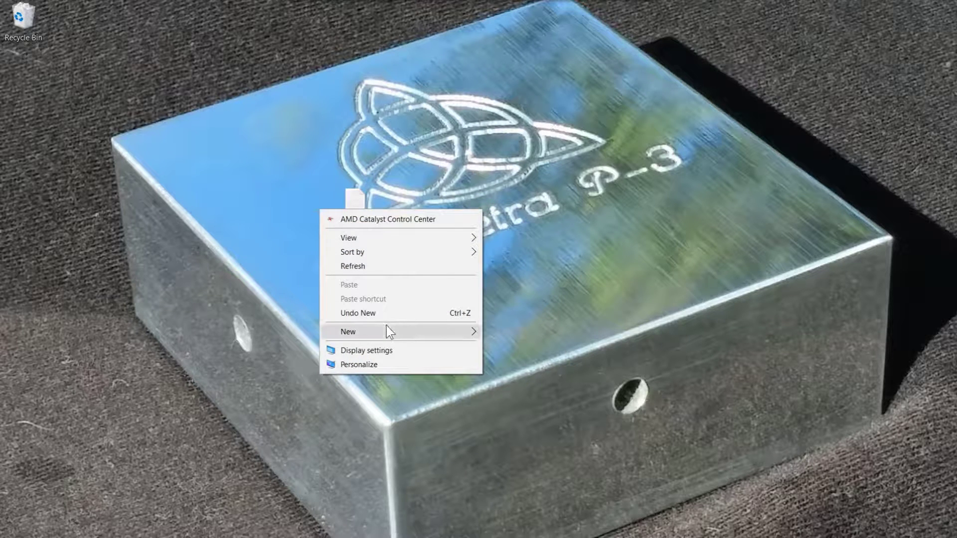
Paste the copied G-code into the new empty Notepad document.
mouse_move(387, 326)
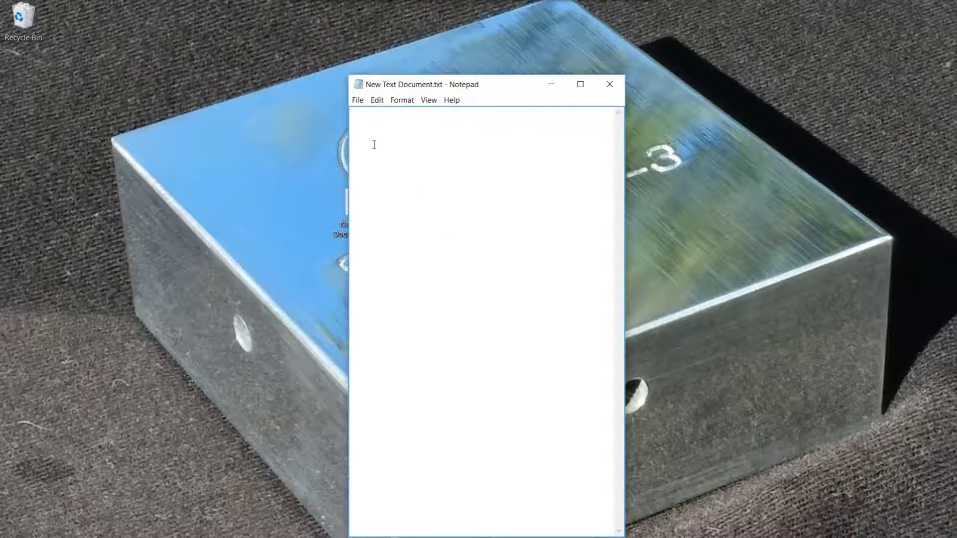
right_click(368, 135)
click(274, 184)
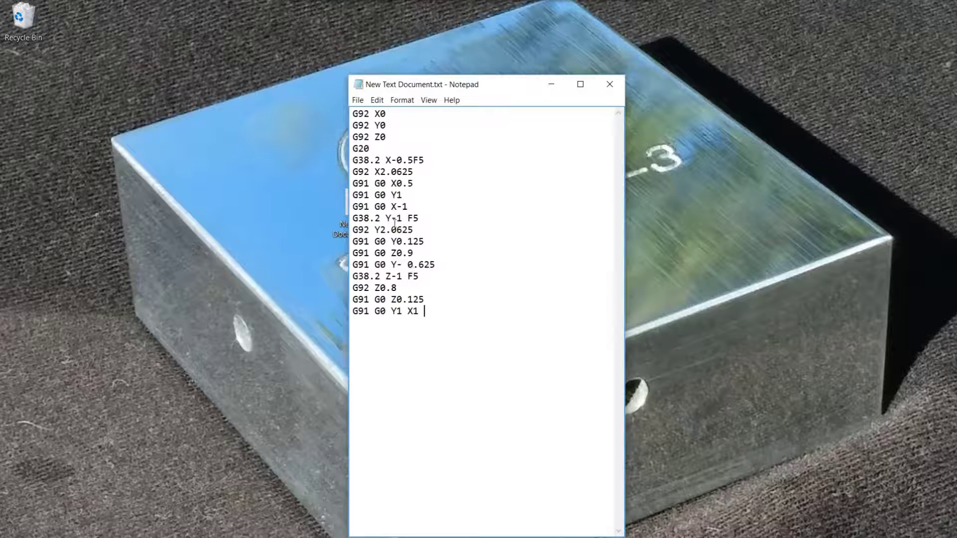
Save the Notepad document as '1_8 inch bit' using Save As.
click(357, 100)
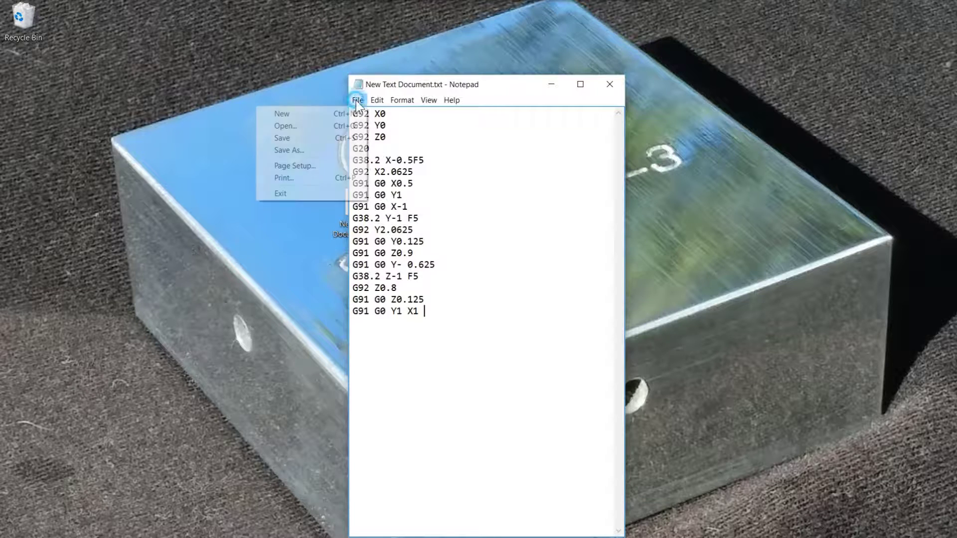
click(286, 148)
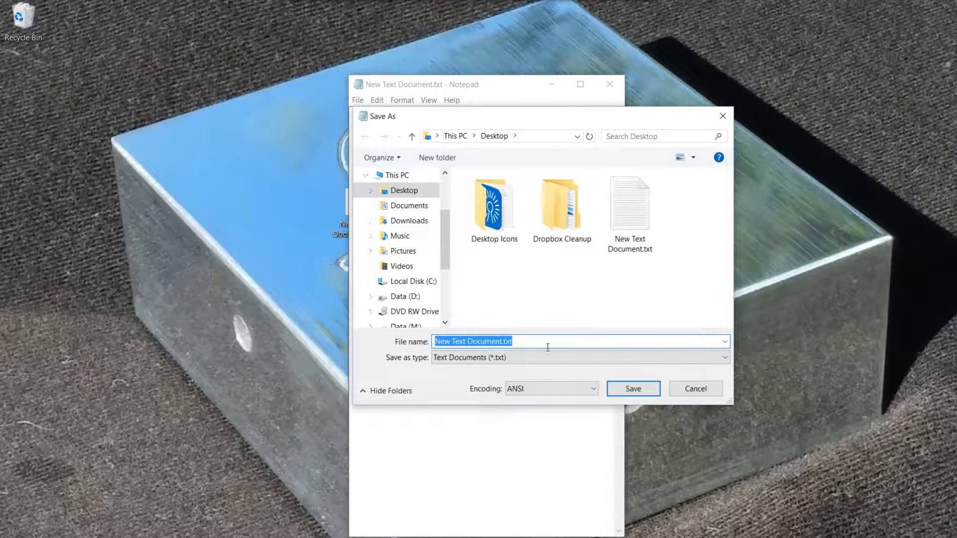
text(1)
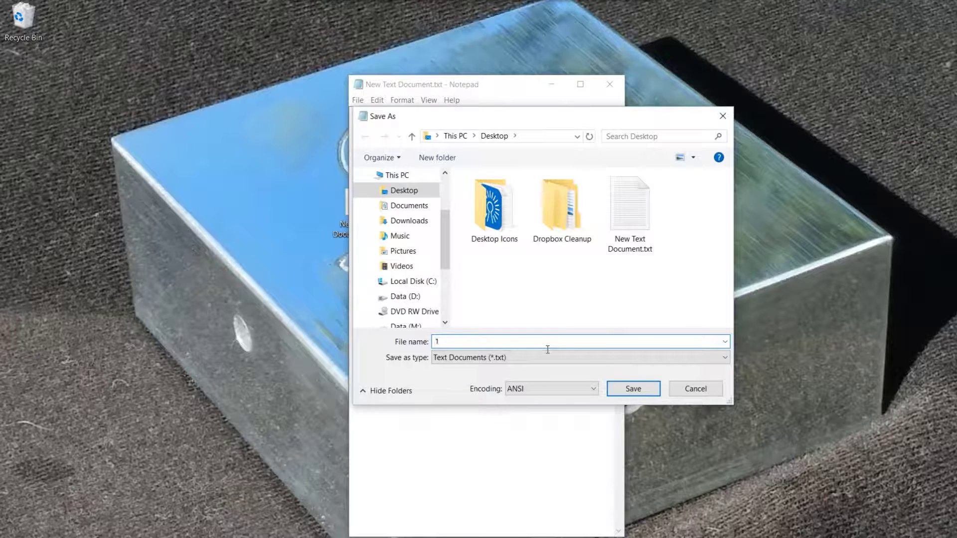
text(_8 inch bit)
click(633, 390)
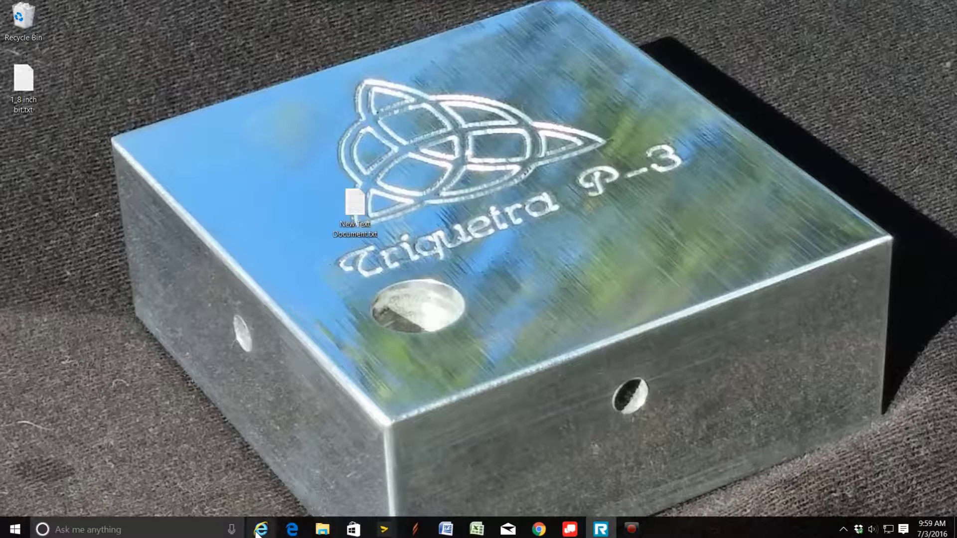
Back in the browser, go through the Navigation Menu to the Mach 3 Script sheet.
click(259, 532)
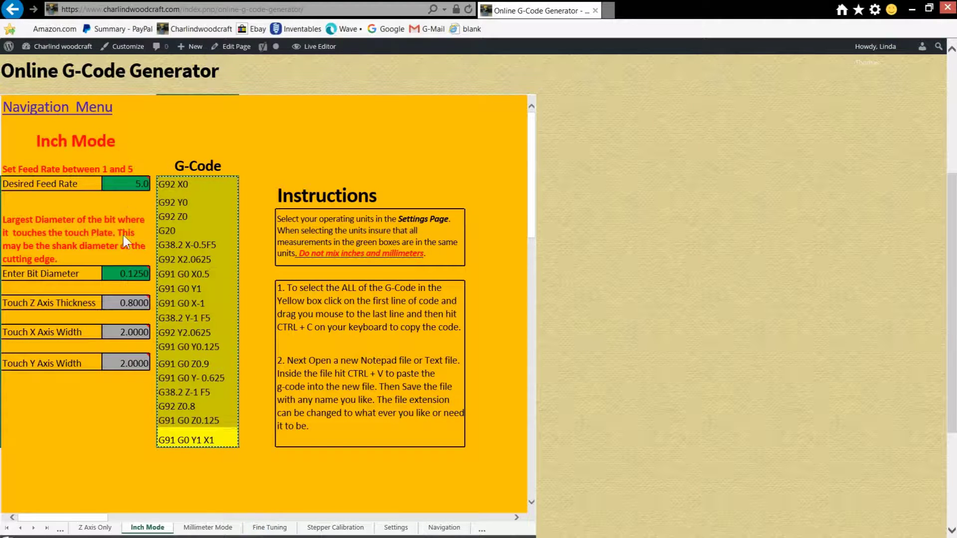
click(78, 112)
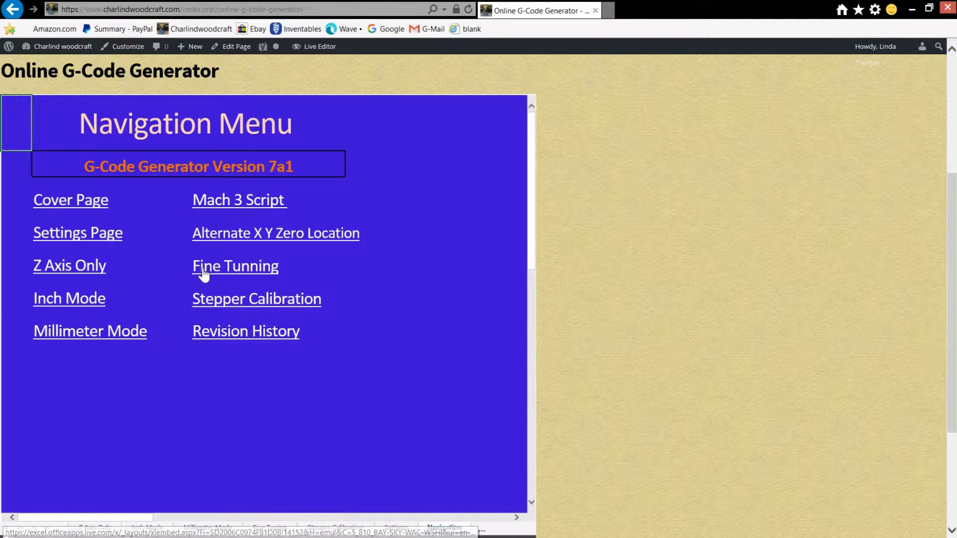
click(219, 203)
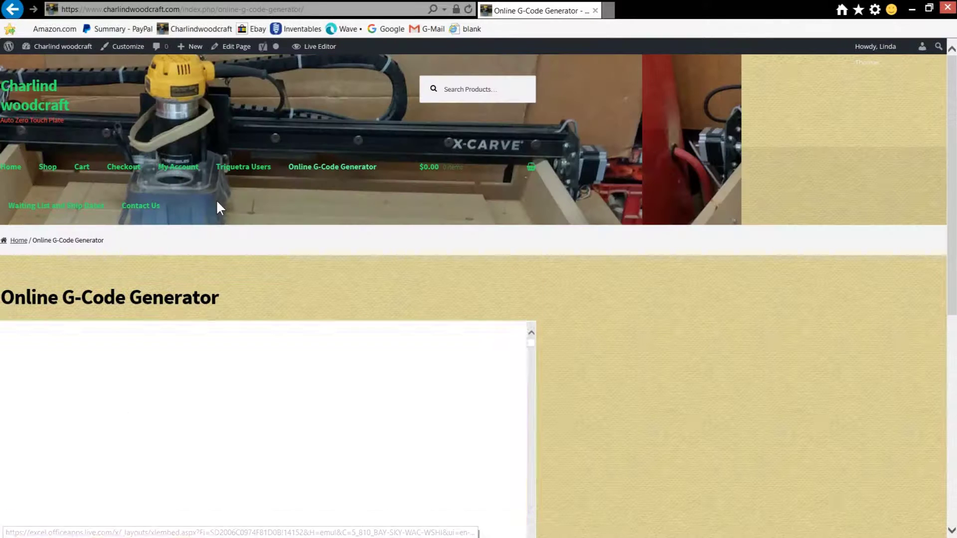
scroll(114, 378, down, 5)
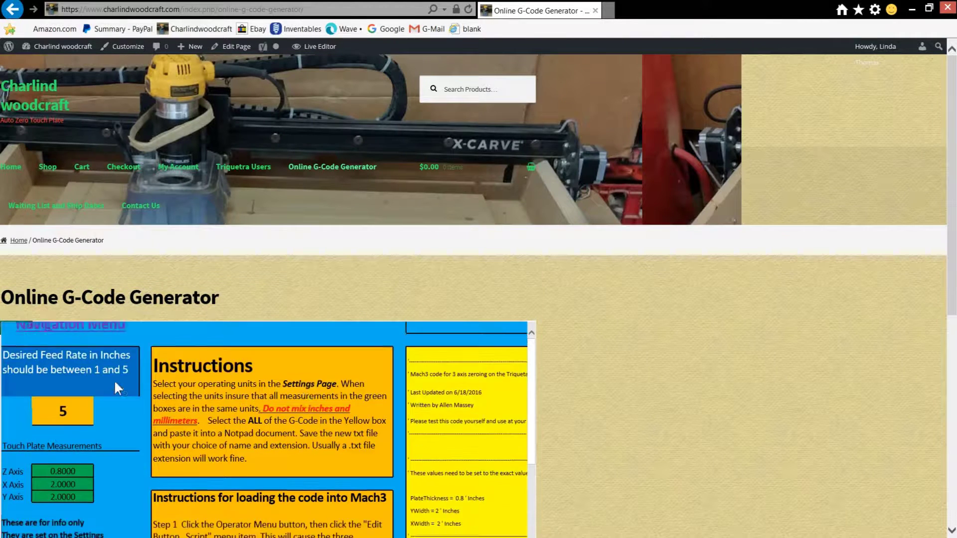
scroll(229, 404, up, 3)
scroll(698, 444, down, 6)
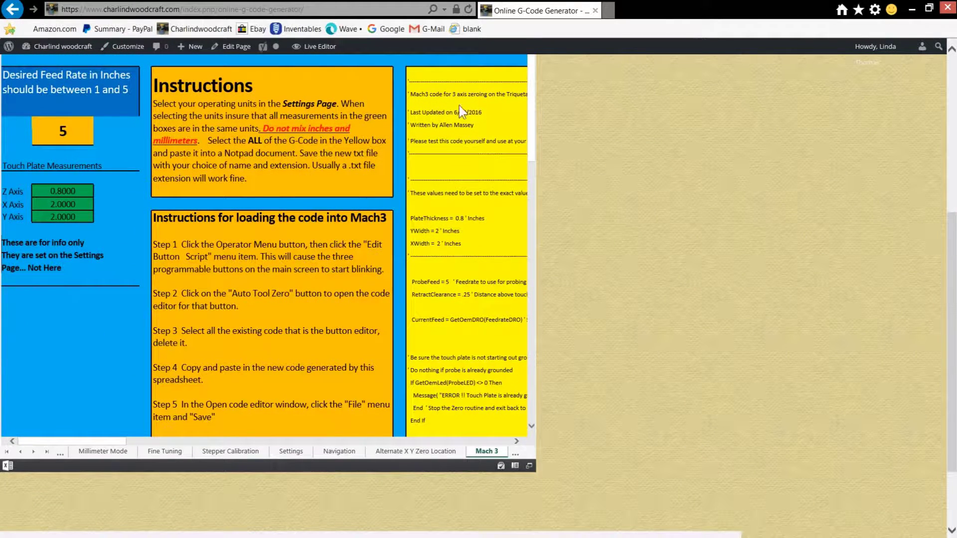
Check the feed rate of 5 and select the yellow auto-zeroing script block.
click(63, 130)
click(429, 82)
click(428, 82)
drag(533, 110, 531, 390)
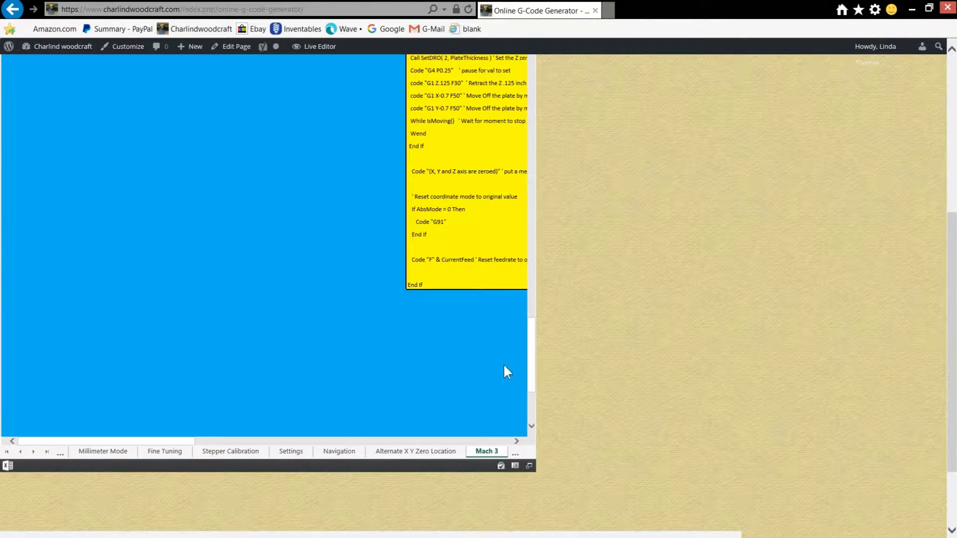
click(419, 283)
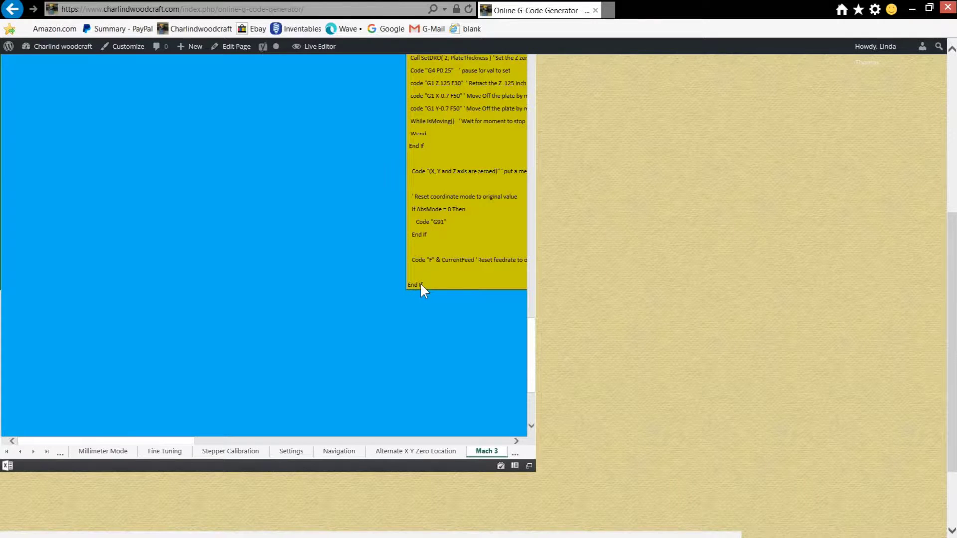
scroll(423, 295, up, 5)
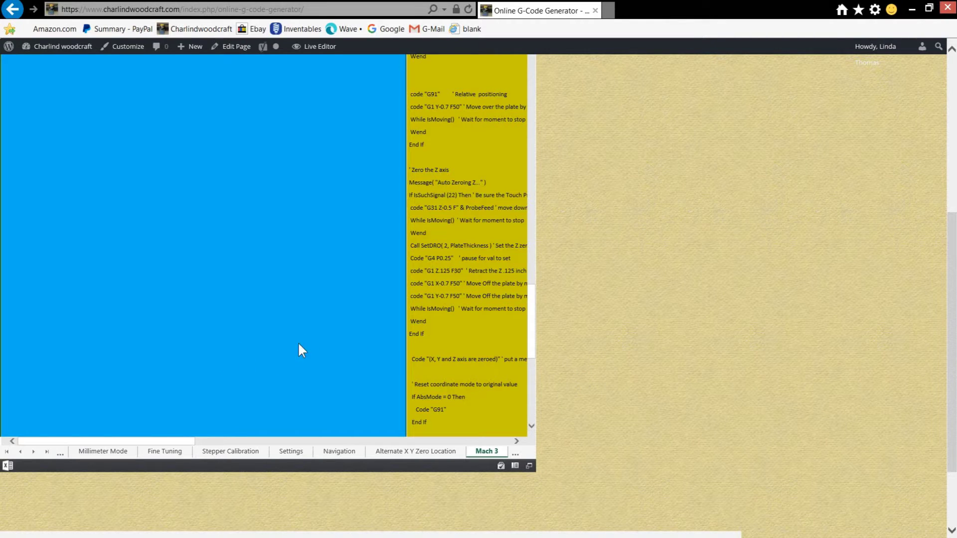
scroll(636, 398, up, 5)
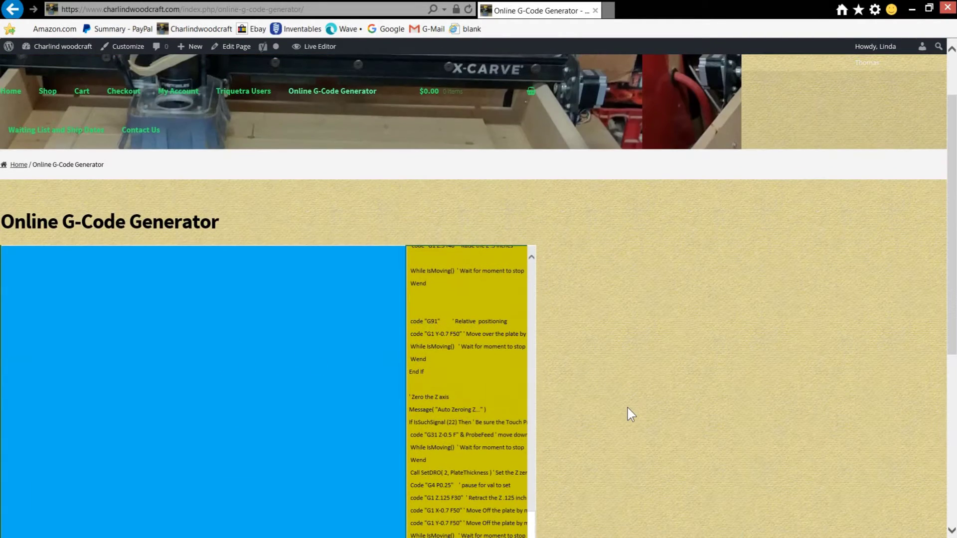
scroll(642, 392, down, 3)
scroll(638, 402, down, 2)
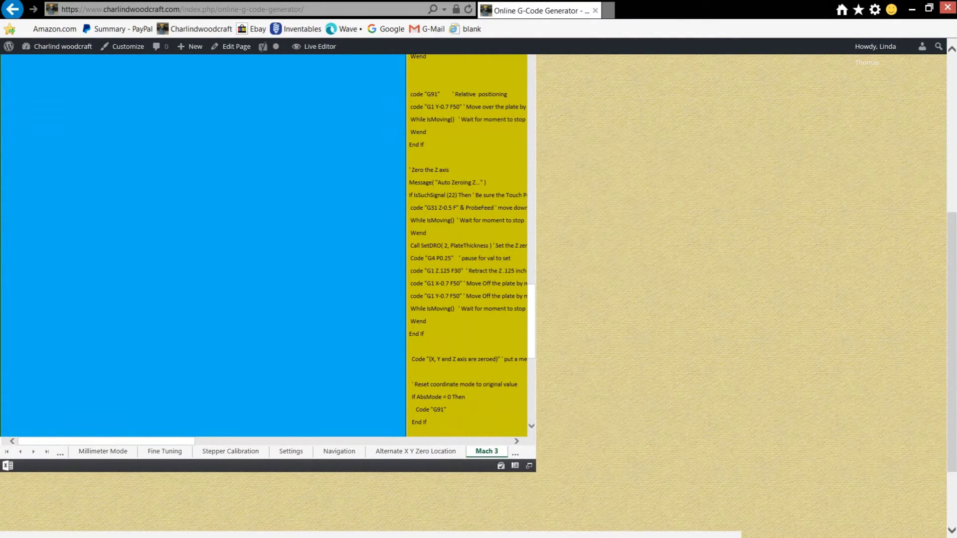
scroll(658, 415, up, 5)
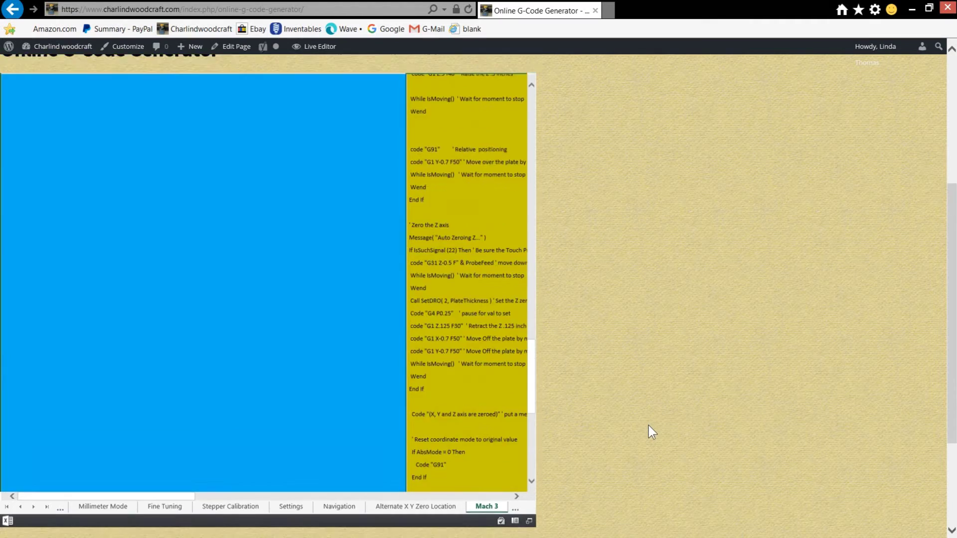